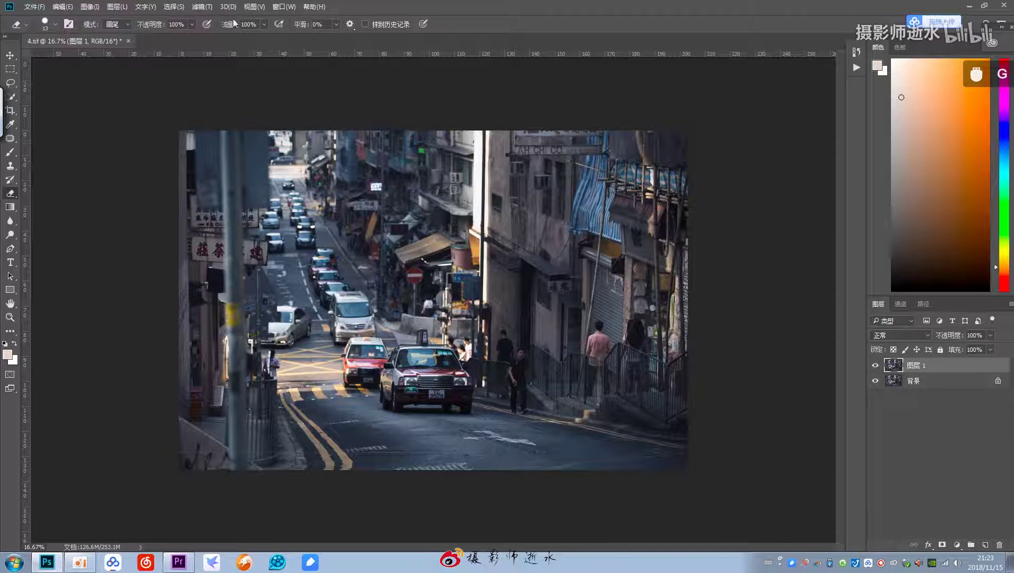
Open the Camera Raw filter on the street photo layer and set exposure to -0.60 and contrast to +14.
left_click(202, 7)
left_click(236, 80)
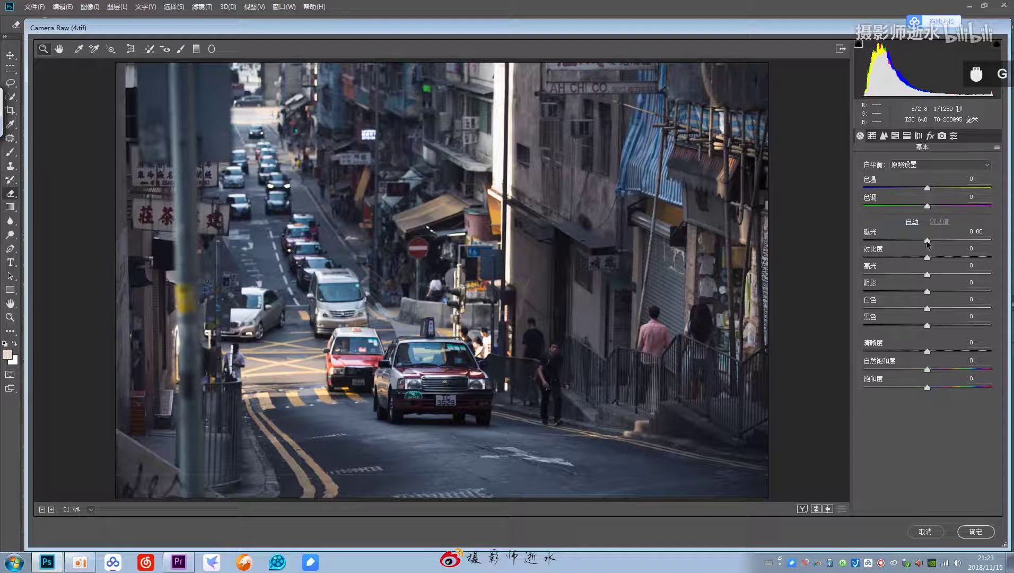
left_click_drag(928, 240, 920, 242)
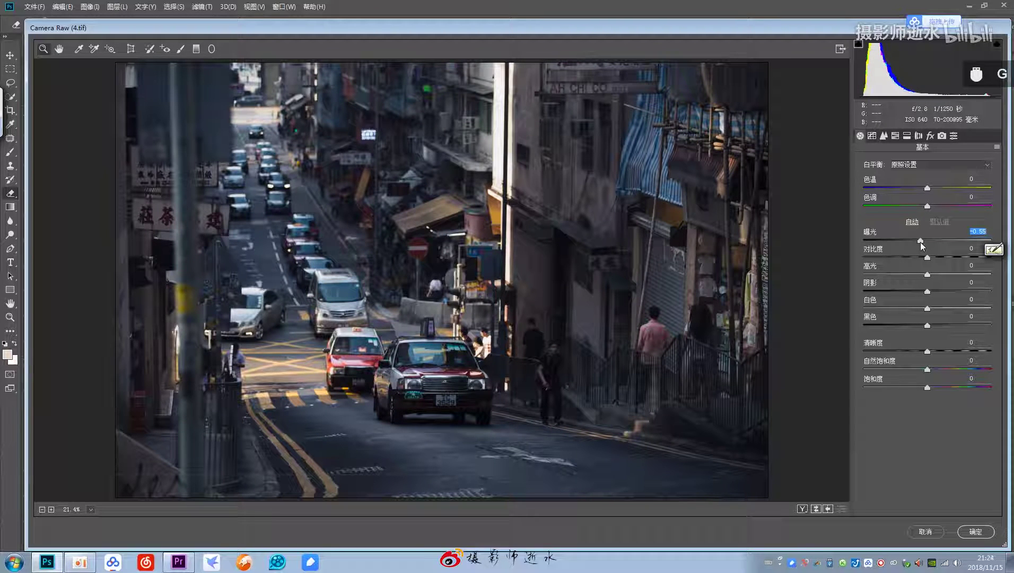
left_click(920, 242)
key("Down")
key("Down")
mouse_move(929, 256)
left_mouse_down()
mouse_move(940, 258)
mouse_move(921, 255)
left_mouse_up()
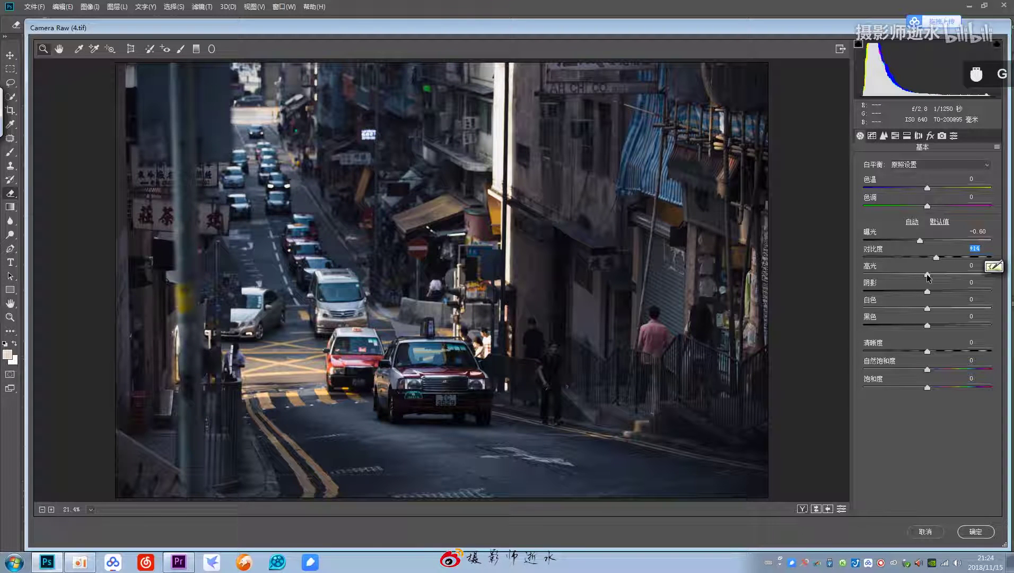
Set highlights to -100, shadows to +100, whites to -100, blacks to +50 and vibrance to +29.
left_click_drag(928, 276, 991, 292)
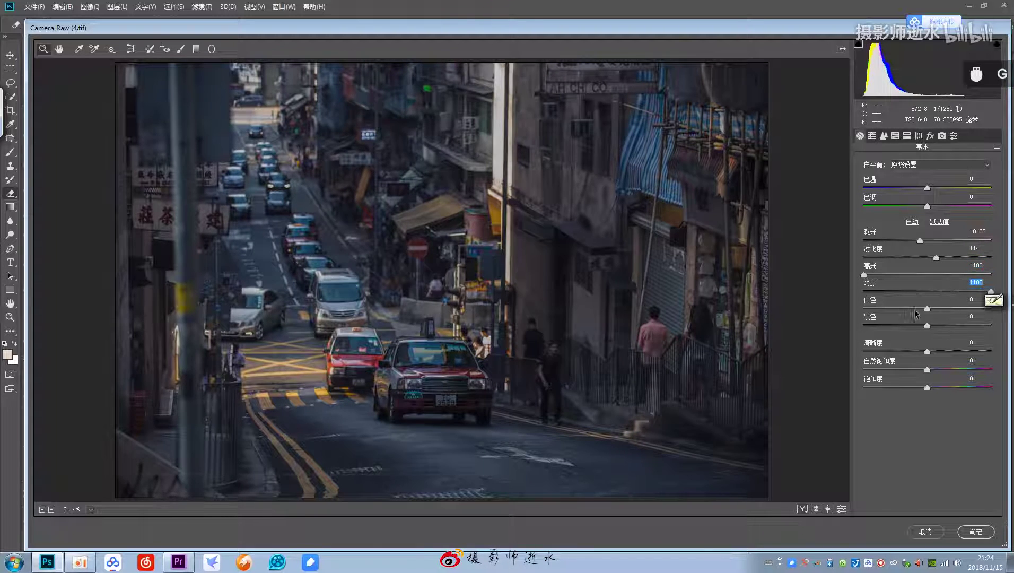
left_click_drag(927, 308, 863, 308)
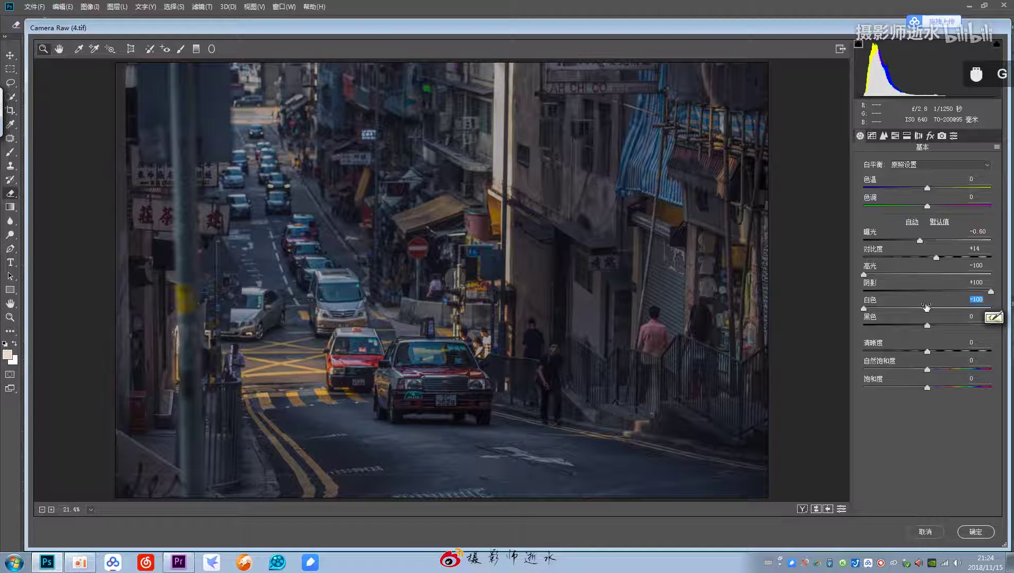
left_click_drag(931, 323, 959, 328)
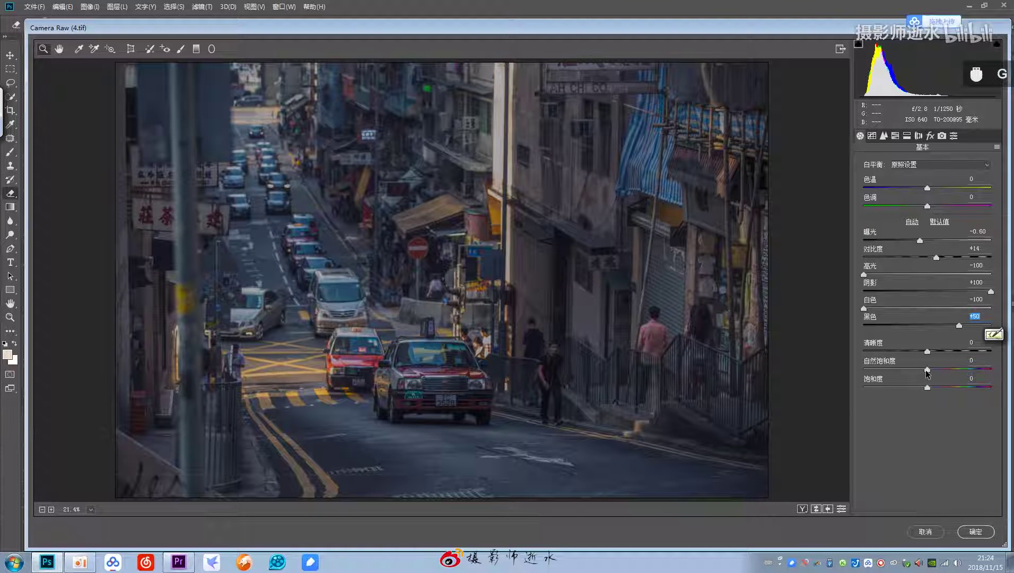
left_click_drag(927, 373, 944, 374)
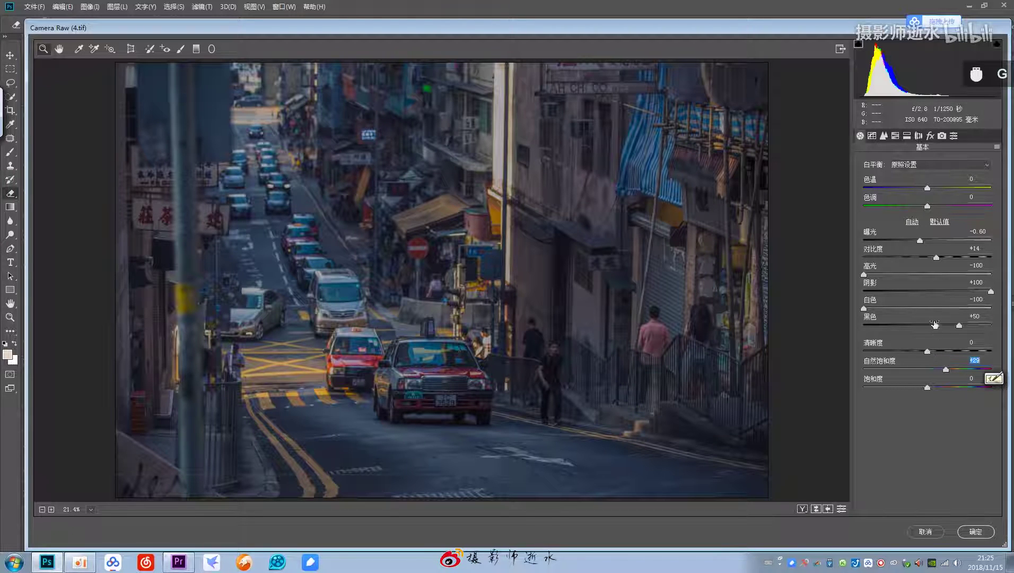
Shift the HSL hues: red +100, orange -19, yellow -100, aqua +9 and blue -25.
left_click(897, 137)
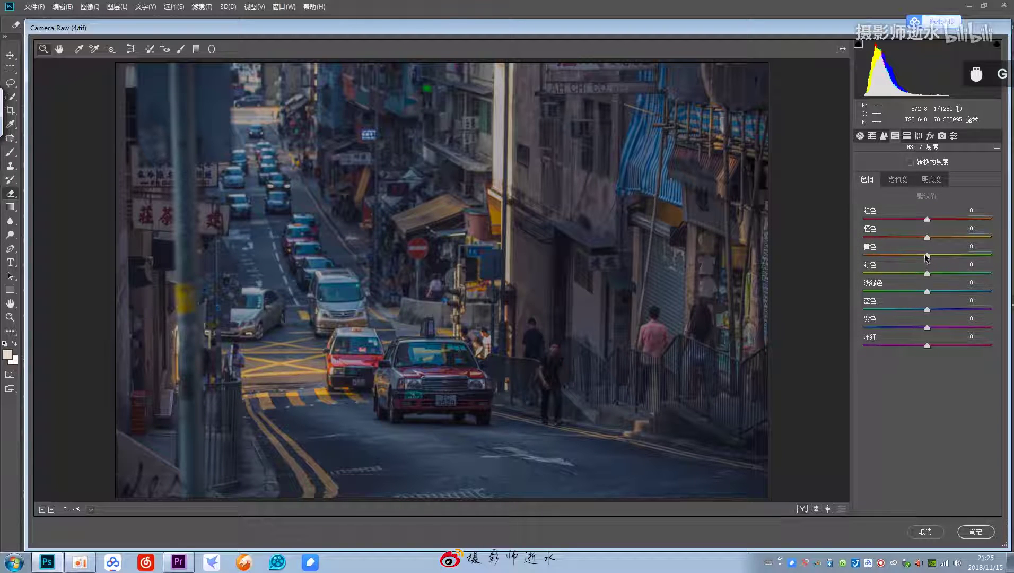
left_click_drag(927, 256, 885, 255)
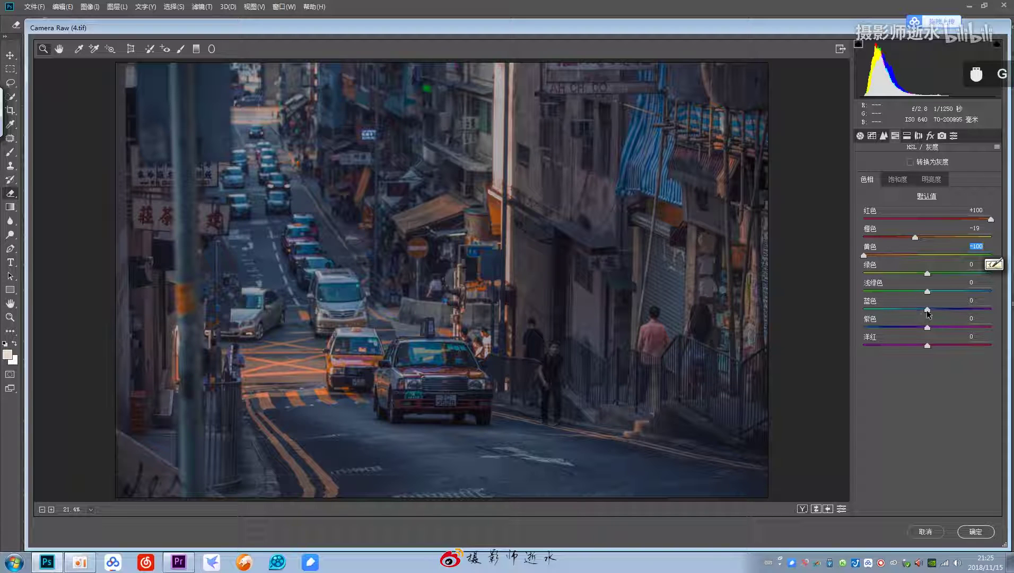
left_click_drag(925, 312, 909, 311)
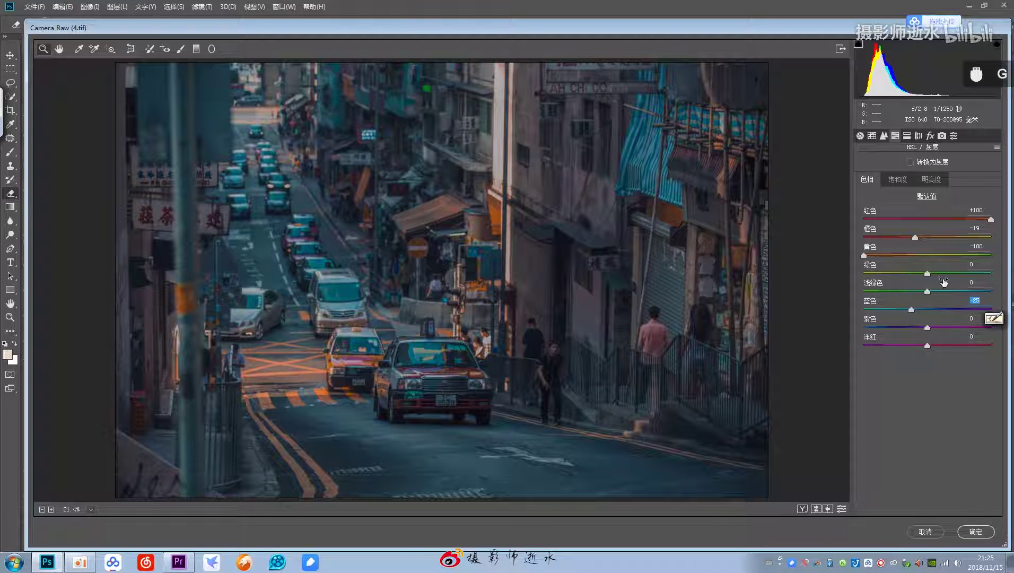
mouse_move(929, 291)
left_mouse_down()
mouse_move(973, 294)
mouse_move(924, 293)
mouse_move(942, 295)
mouse_move(933, 294)
left_mouse_up()
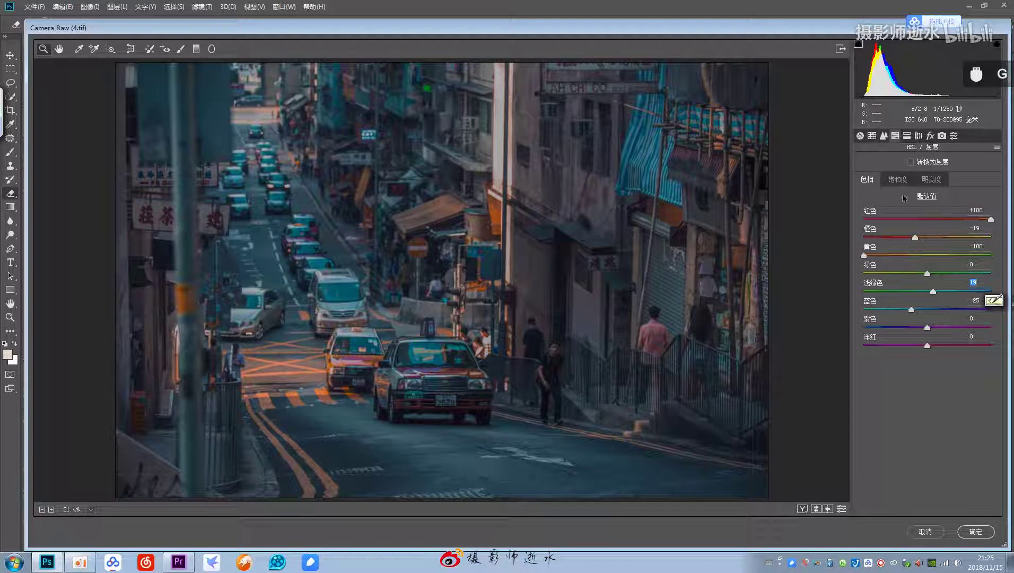
Set the HSL saturation of blue to +36 and of green, aqua, purple and magenta to -100.
left_click(896, 179)
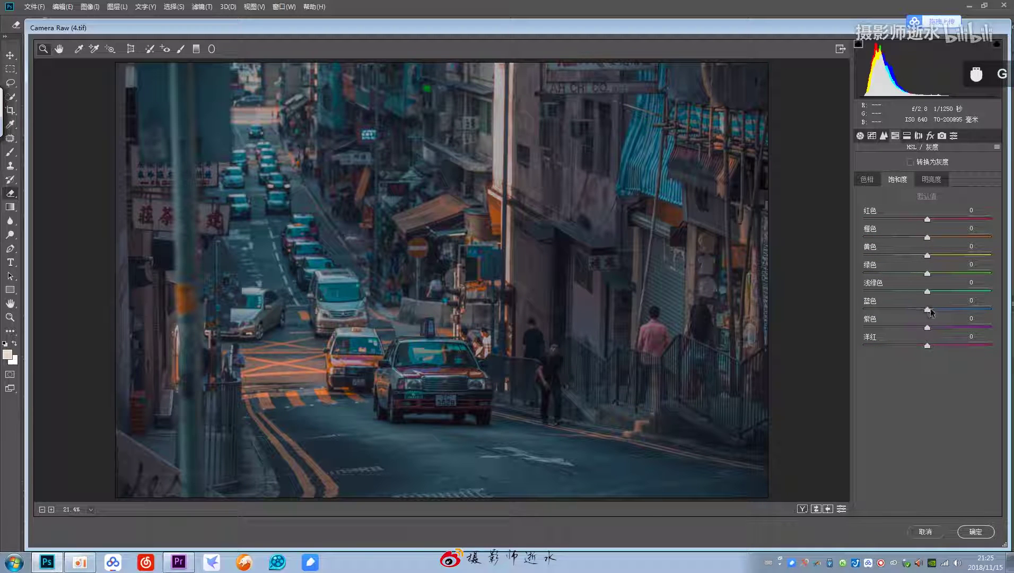
left_click_drag(928, 309, 952, 312)
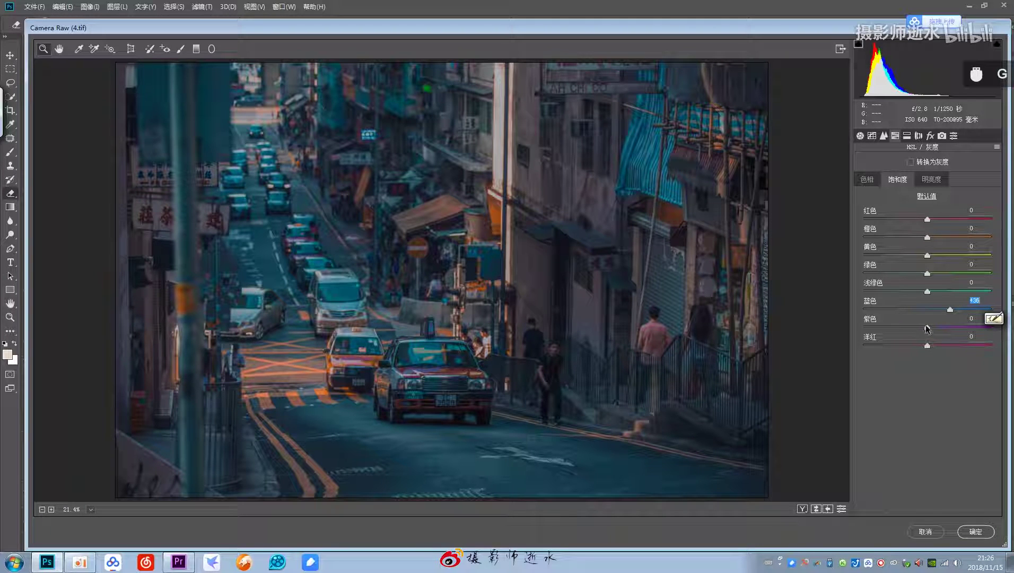
left_click_drag(926, 329, 841, 355)
left_click_drag(928, 274, 865, 273)
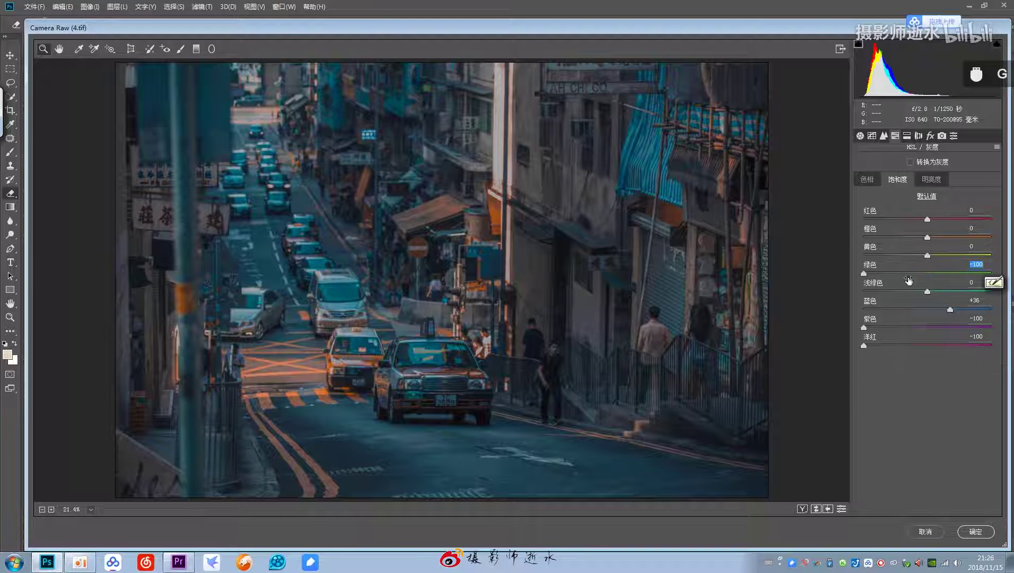
left_click_drag(925, 291, 817, 295)
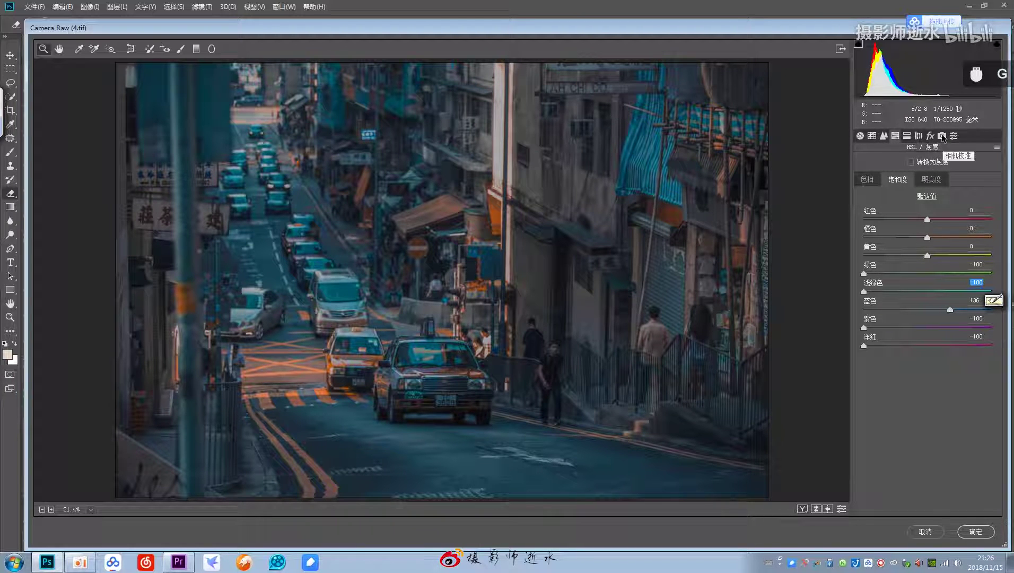
Set the calibration blue primary to hue -26 and saturation +17, and the HSL luminance of blue to +18 and orange to +15.
left_click(943, 137)
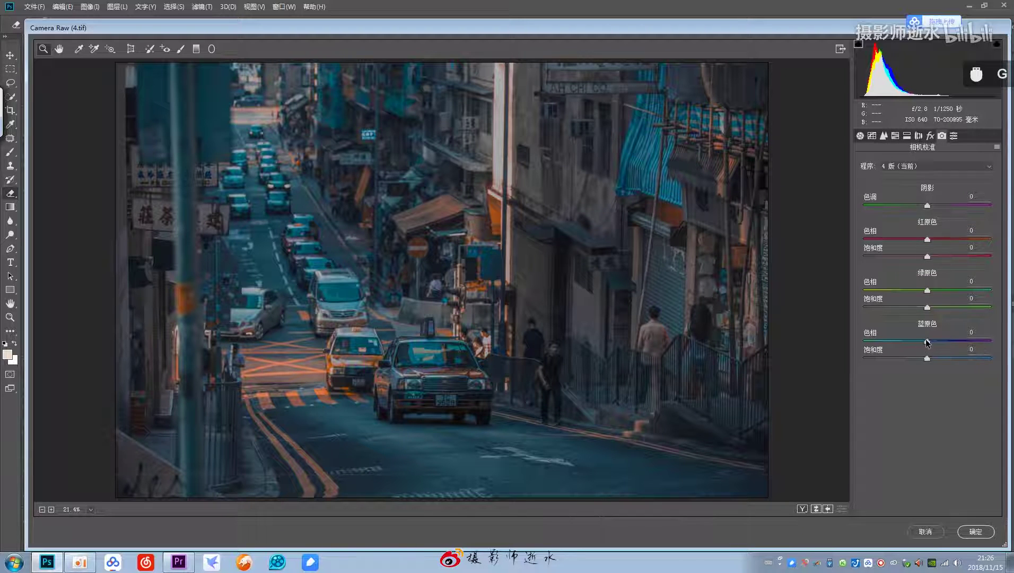
mouse_move(928, 342)
left_mouse_down()
mouse_move(907, 345)
mouse_move(938, 359)
left_mouse_up()
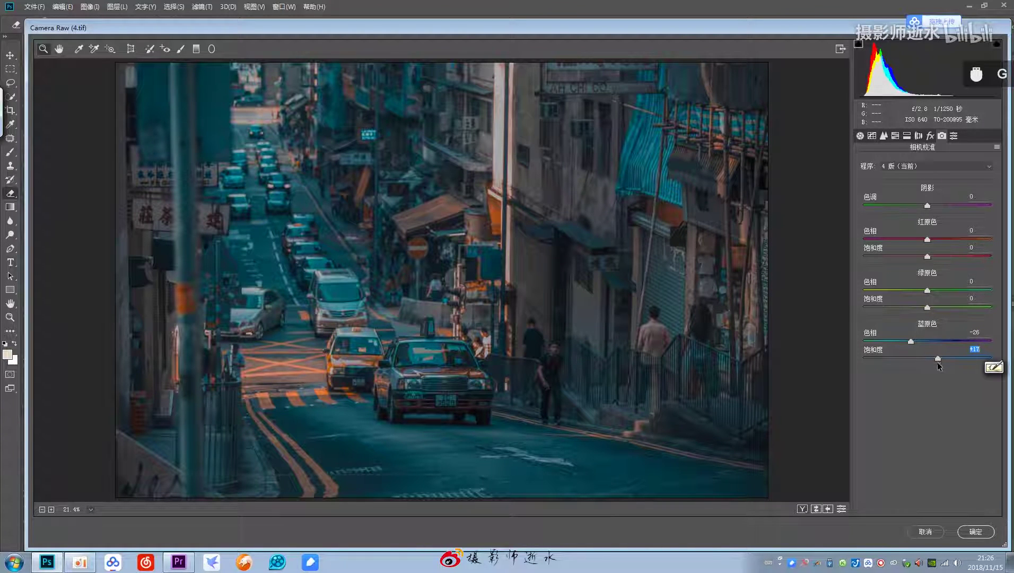
left_click(897, 137)
left_click(932, 181)
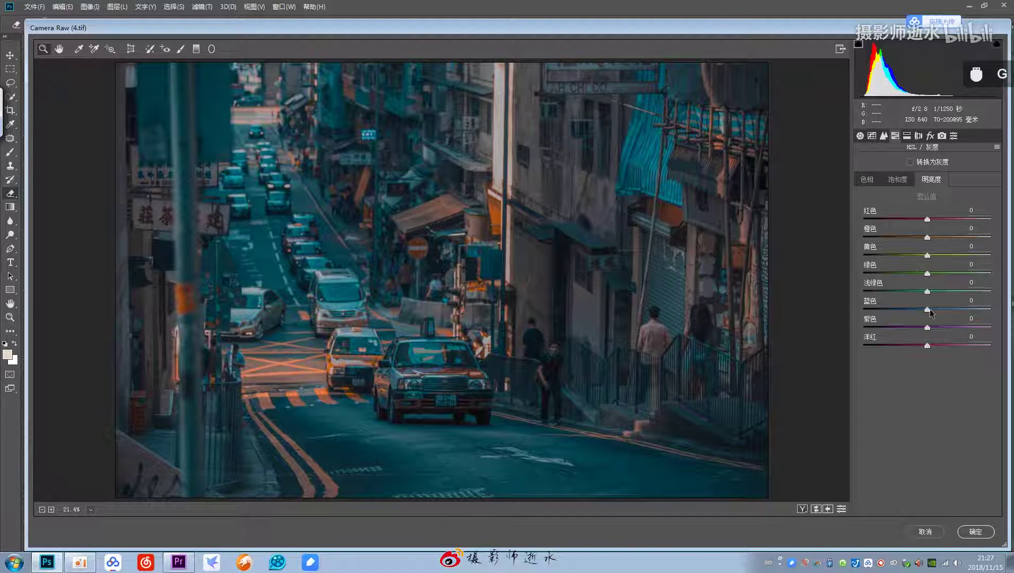
left_click_drag(927, 310, 939, 310)
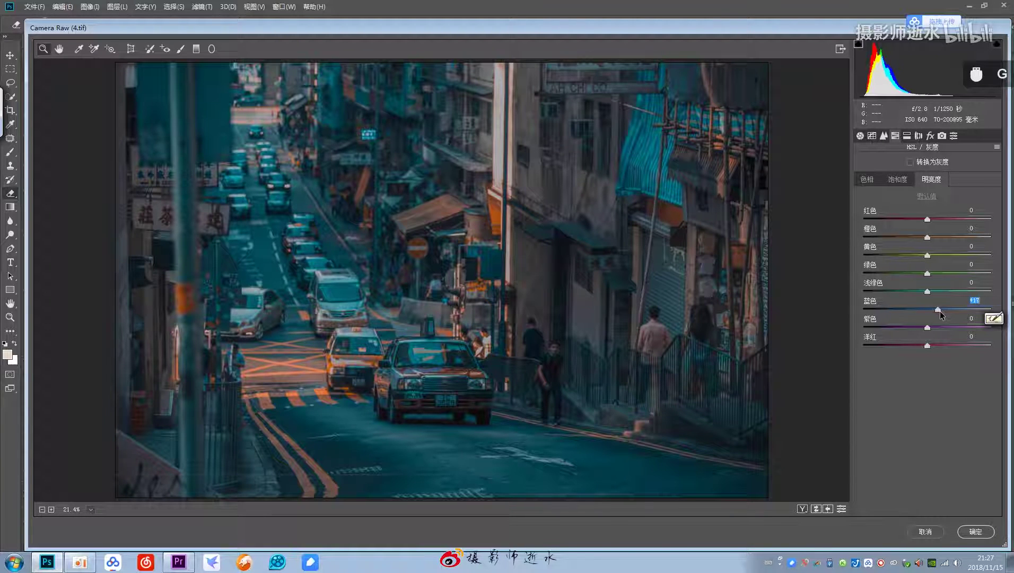
left_click_drag(928, 238, 939, 237)
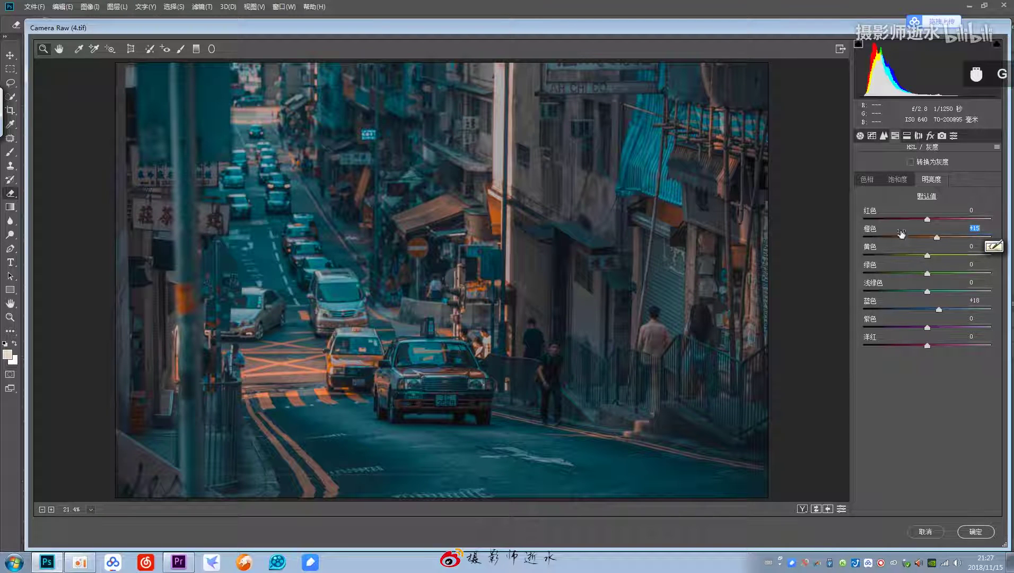
Warm the white balance to temperature +24 and compare the original and edited photo side by side.
left_click(861, 137)
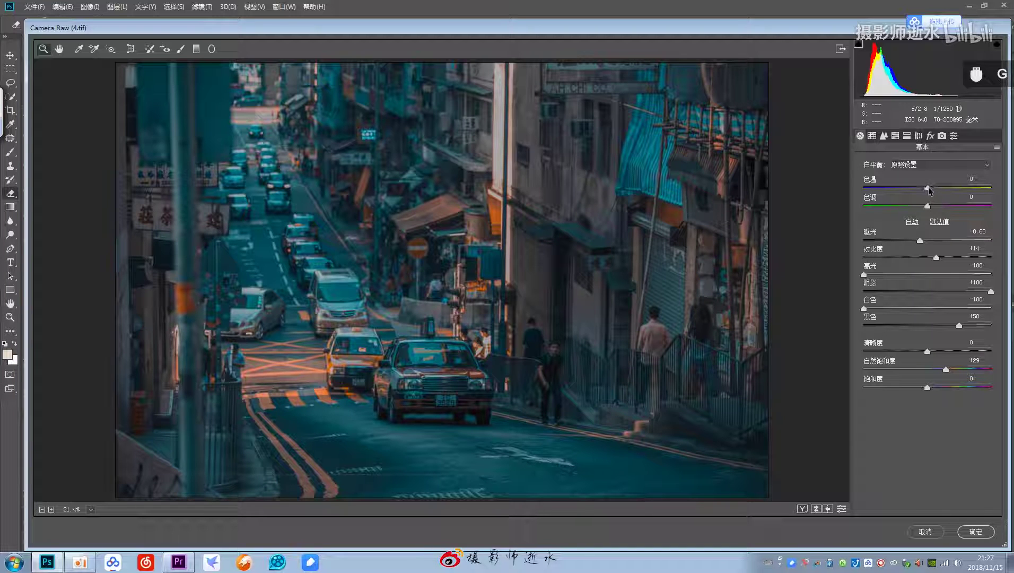
left_click_drag(927, 188, 944, 192)
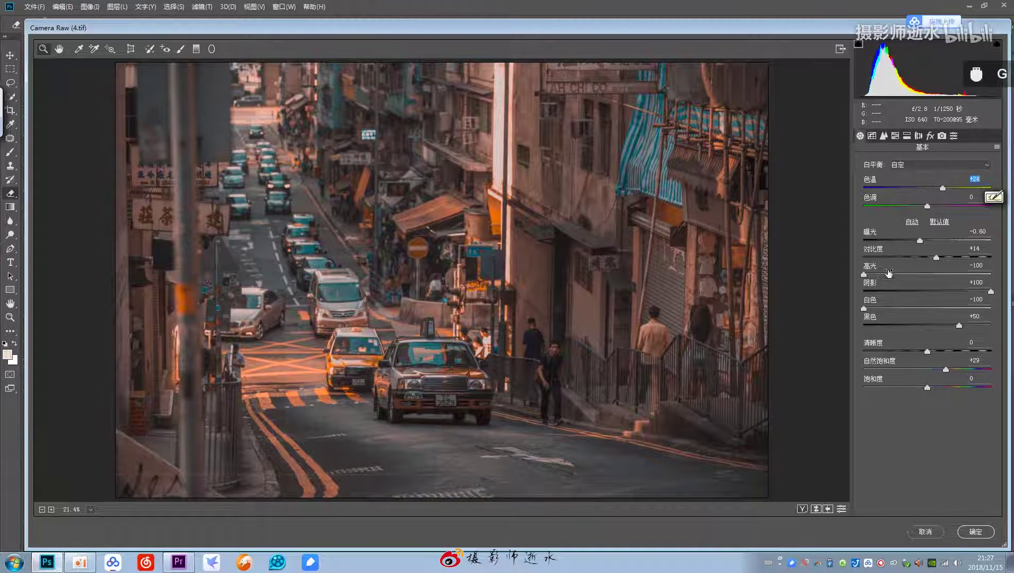
left_click(802, 509)
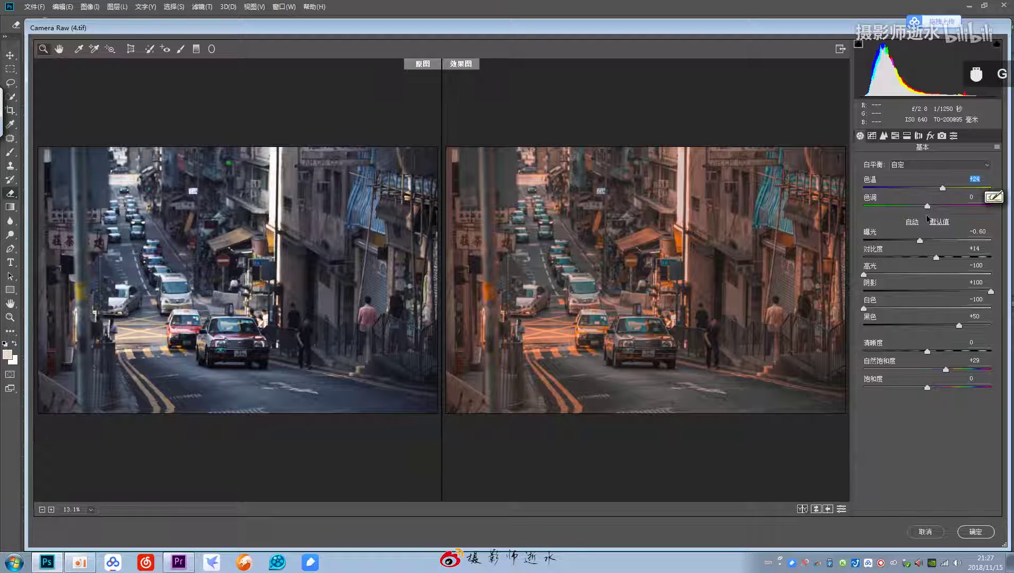
Lower the lens-correction vignette amount and set the post-crop vignette to amount -8 with feather 70.
left_click(908, 137)
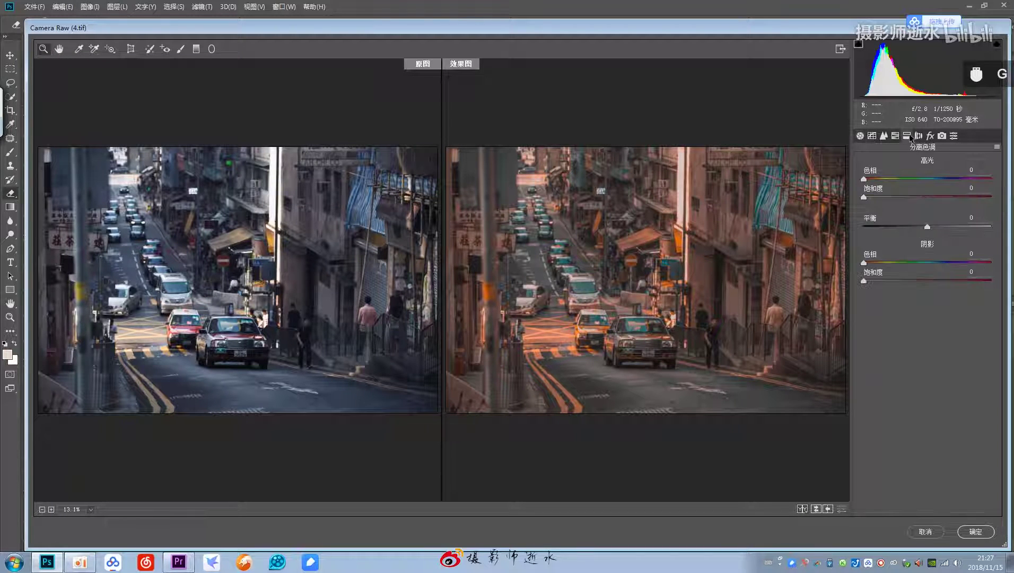
left_click(918, 136)
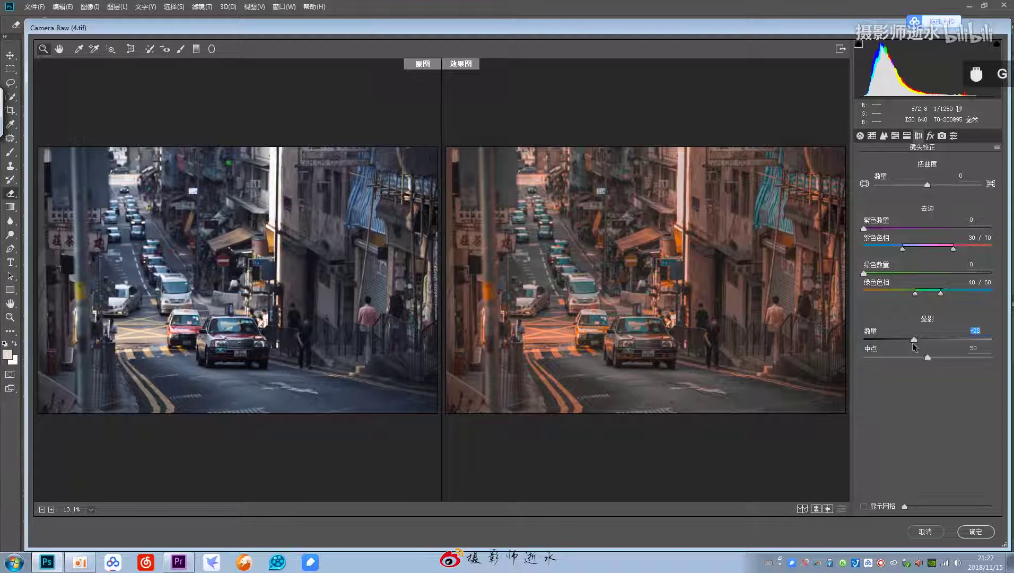
left_click(929, 136)
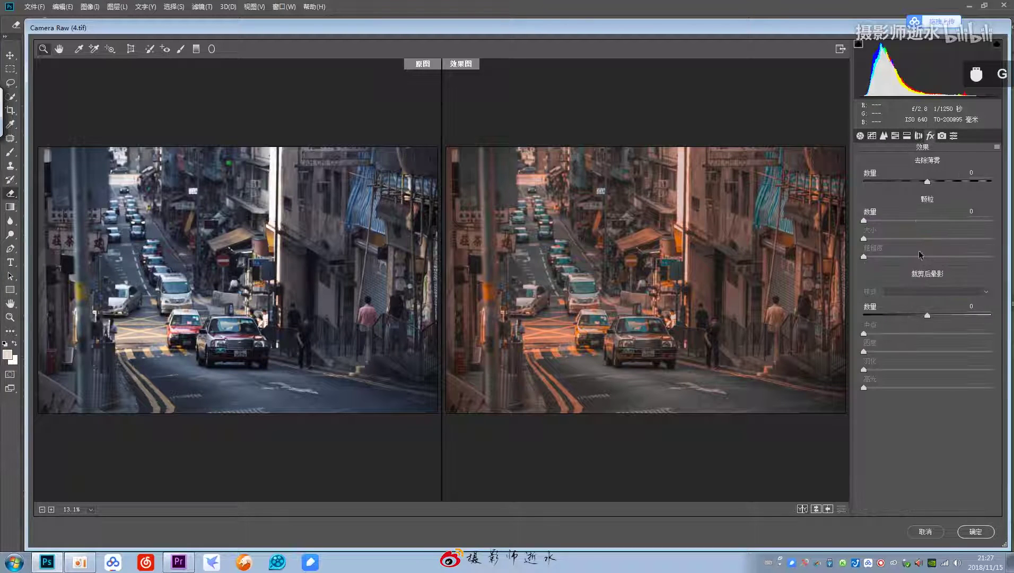
mouse_move(928, 317)
left_mouse_down()
mouse_move(905, 316)
mouse_move(922, 315)
left_mouse_up()
left_click_drag(928, 369, 947, 370)
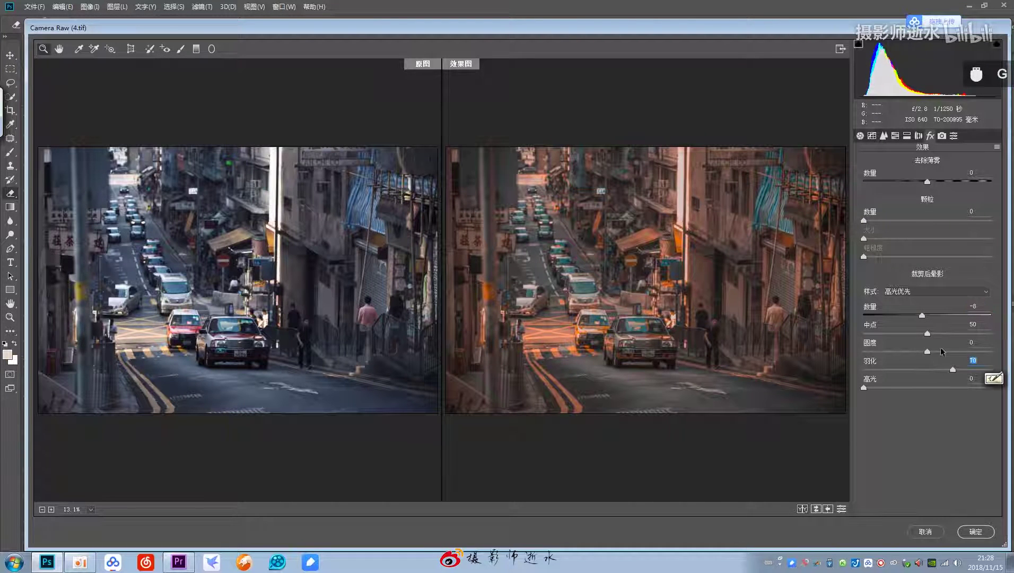
Return to the single preview and shape the RGB point curve with points at input 82, output 84 and input 41, output 33.
left_click(872, 136)
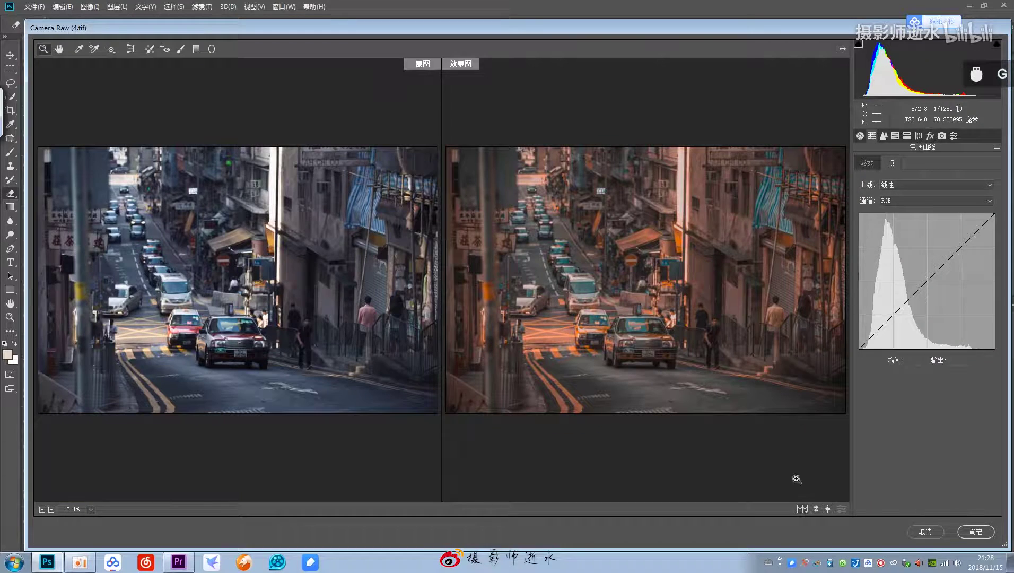
left_click(803, 509)
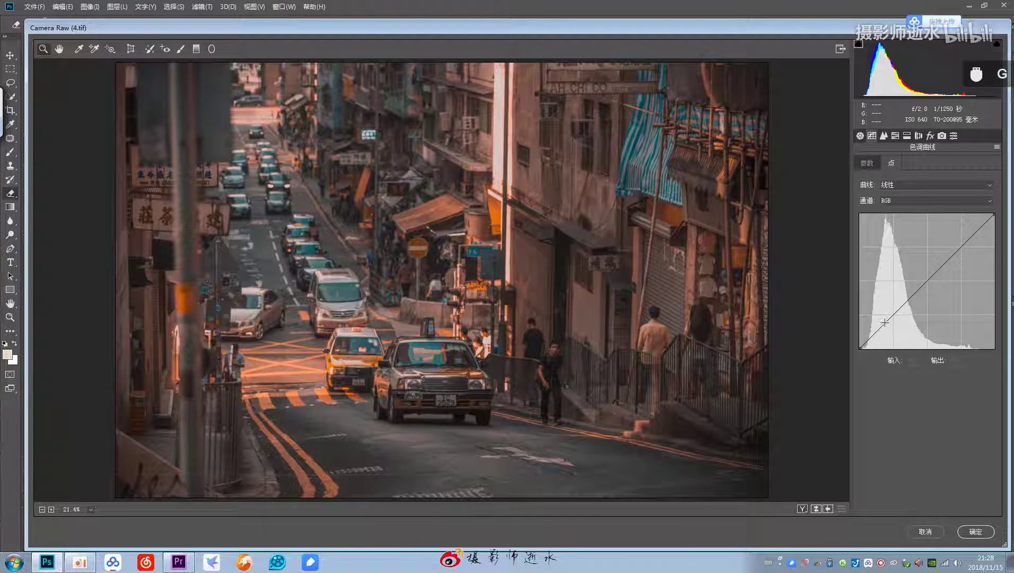
left_click(880, 329)
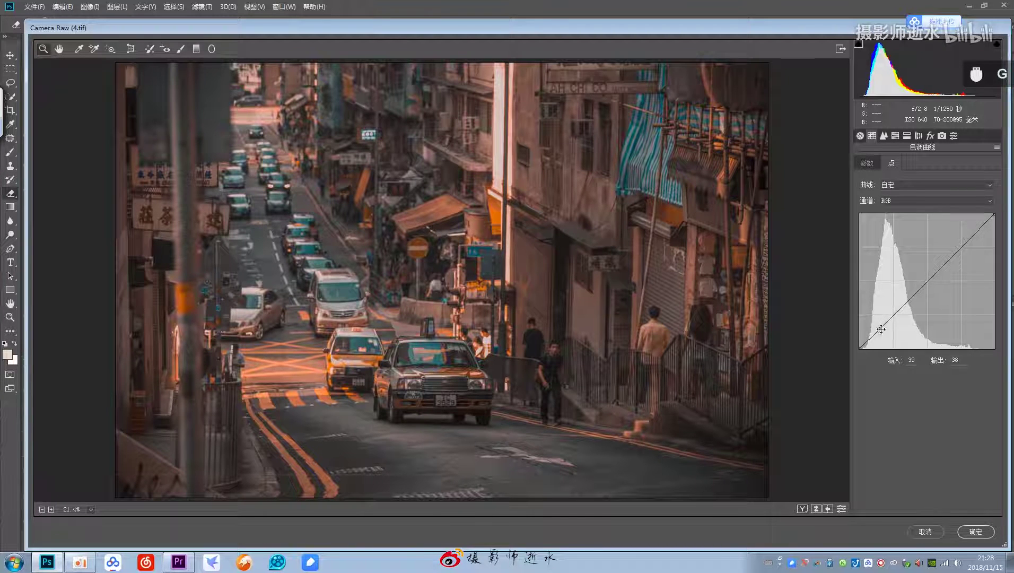
left_click(902, 306)
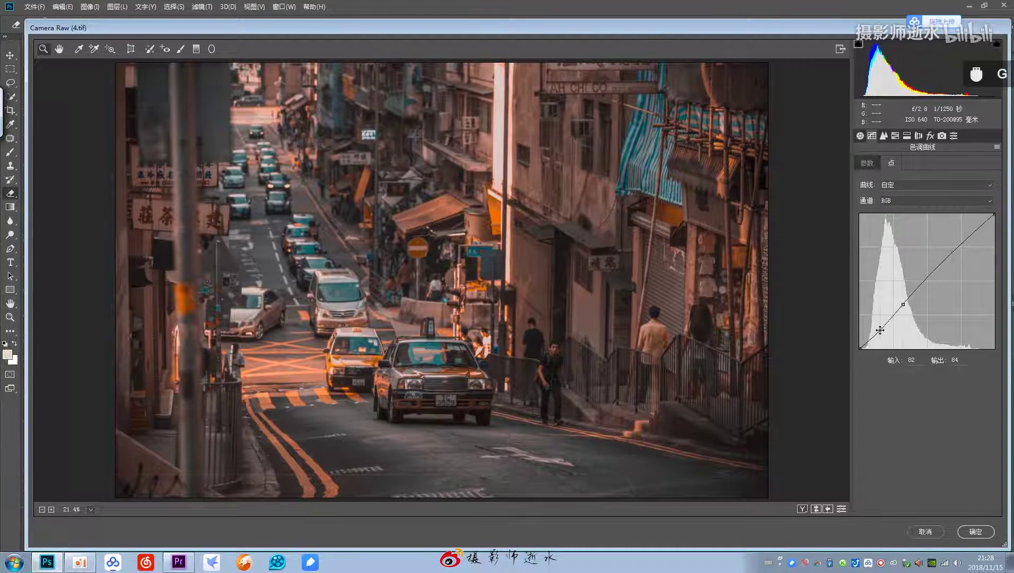
left_click_drag(880, 330, 881, 331)
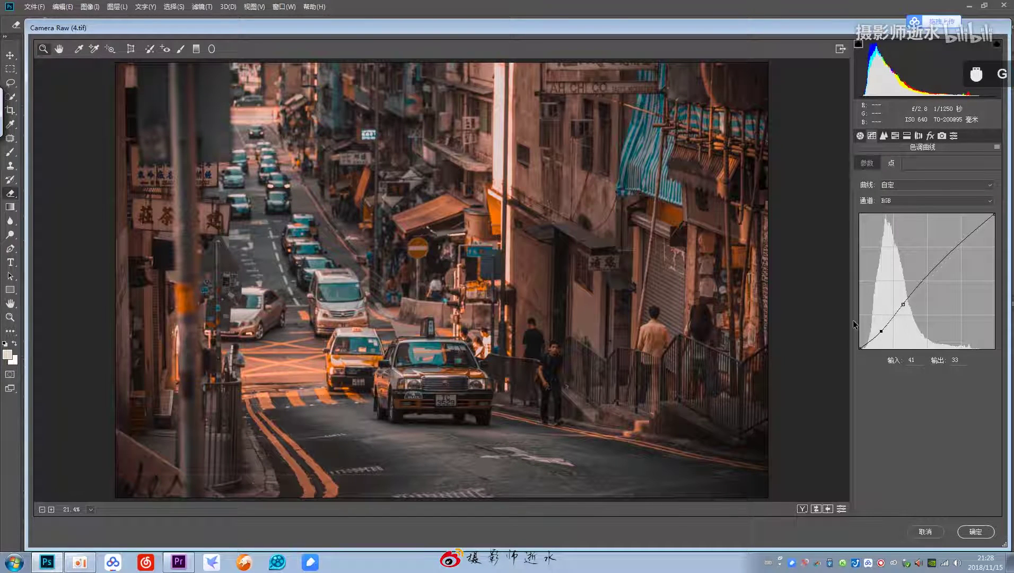
Set the photo's clarity to +65 in the basic adjustments and inspect the effect at several magnifications.
key("ctrl+minus")
key("ctrl+0")
key("ctrl+minus")
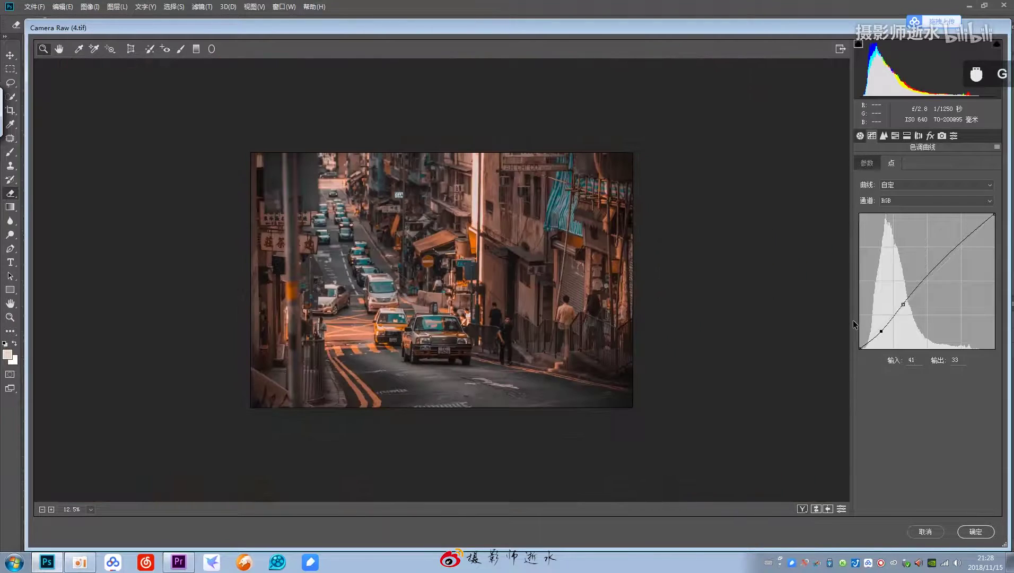
left_click(861, 136)
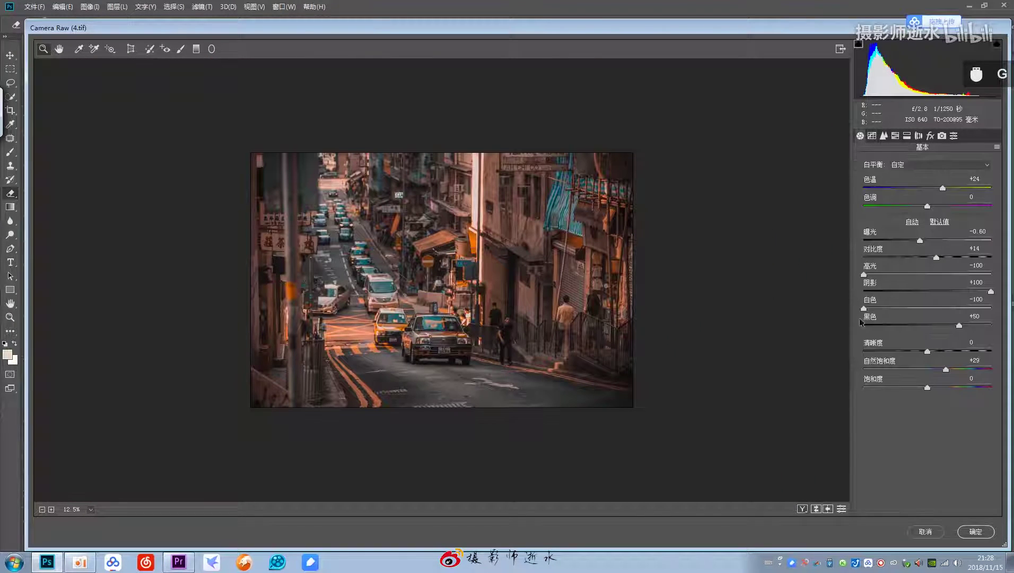
key("ctrl+plus")
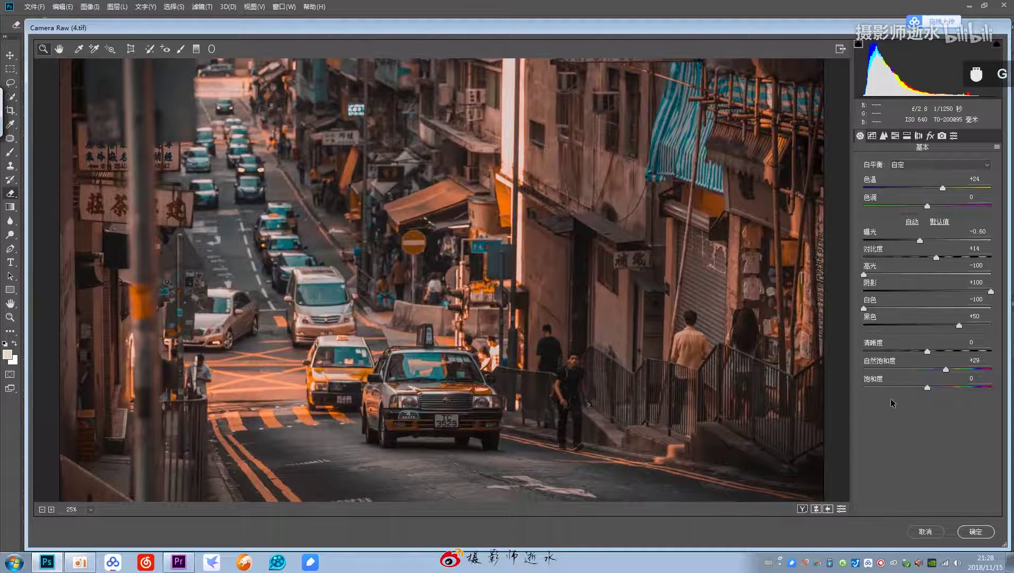
left_click_drag(931, 351, 963, 351)
key("ctrl+plus")
key("ctrl+plus")
key("ctrl+minus")
key("ctrl+minus")
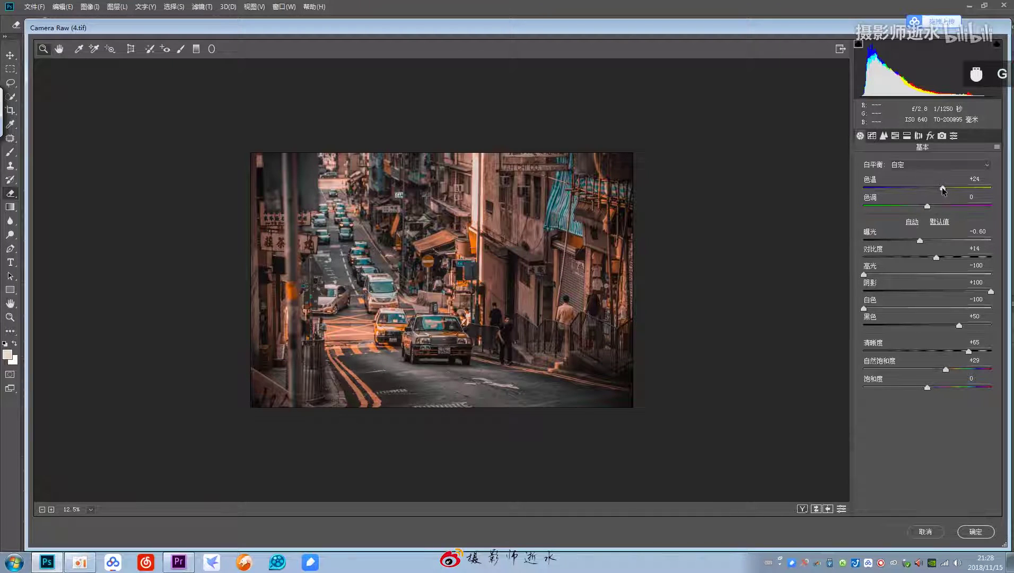
Test warmer and cooler white balance temperatures, settle on +27, and apply the Camera Raw adjustments.
left_click_drag(944, 190, 949, 189)
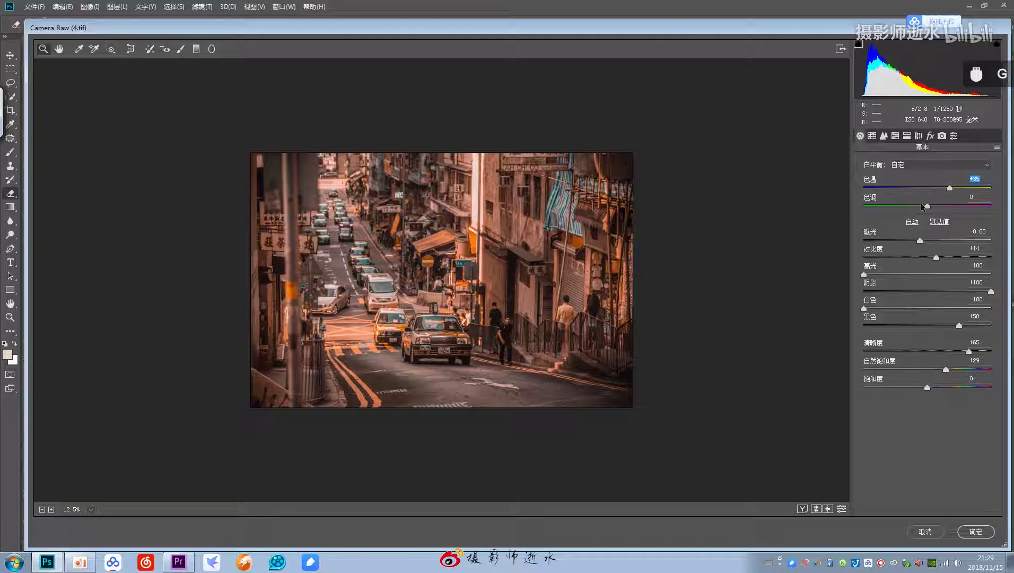
left_click_drag(950, 189, 943, 191)
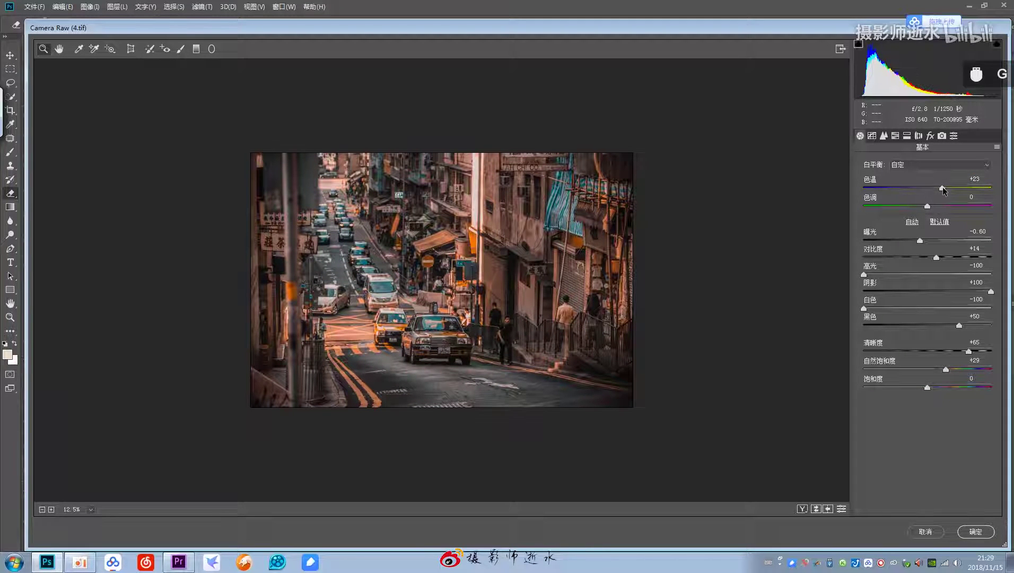
left_click_drag(942, 186, 930, 188)
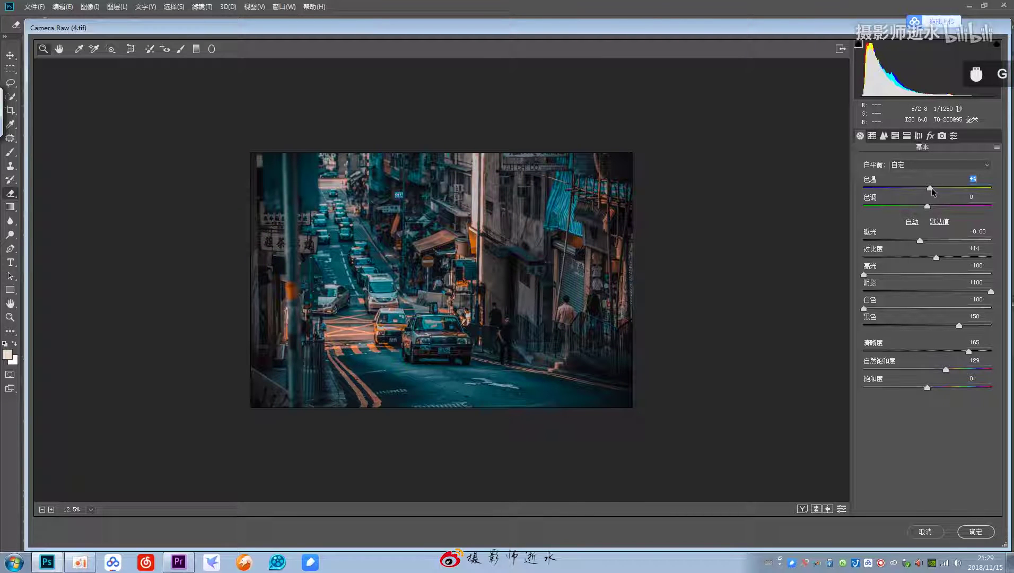
mouse_move(931, 188)
left_mouse_down()
mouse_move(955, 186)
mouse_move(944, 188)
left_mouse_up()
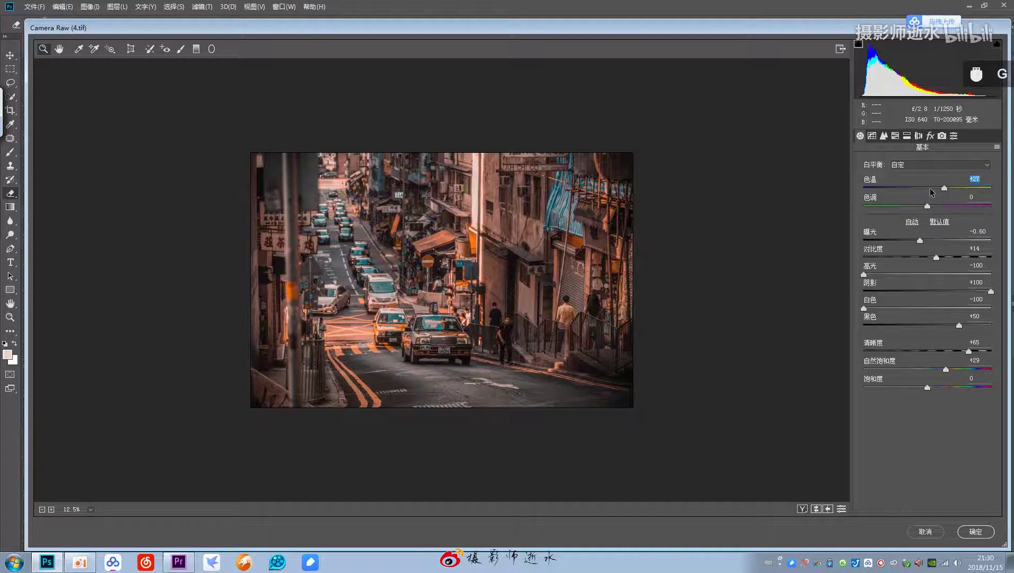
left_click(975, 532)
Toggle the visibility of the graded layer 图层 1 repeatedly to compare it with the original background photo.
left_click(876, 366)
left_click(875, 366)
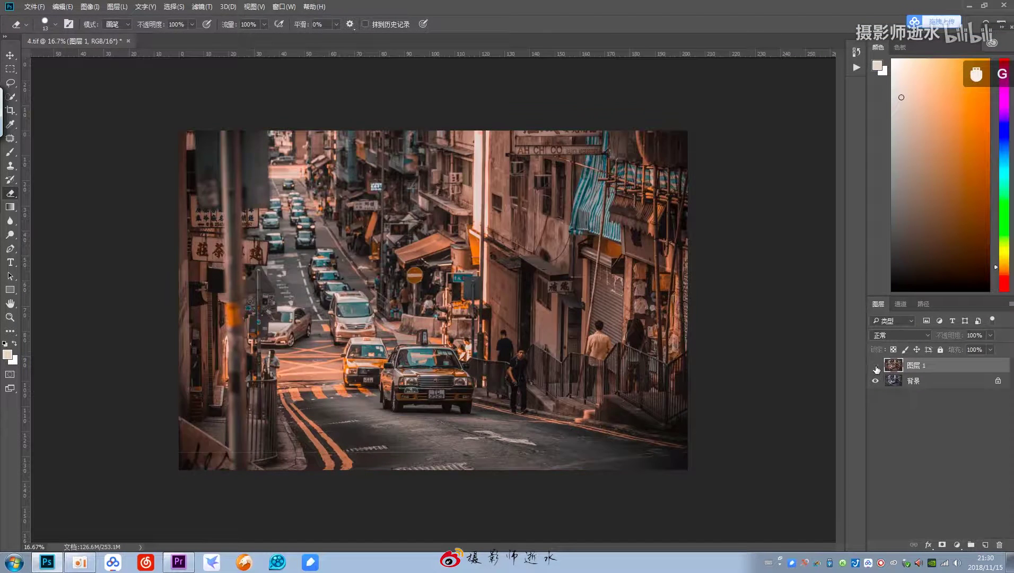
left_click(876, 366)
left_click(876, 366)
left_click(875, 366)
left_click(876, 366)
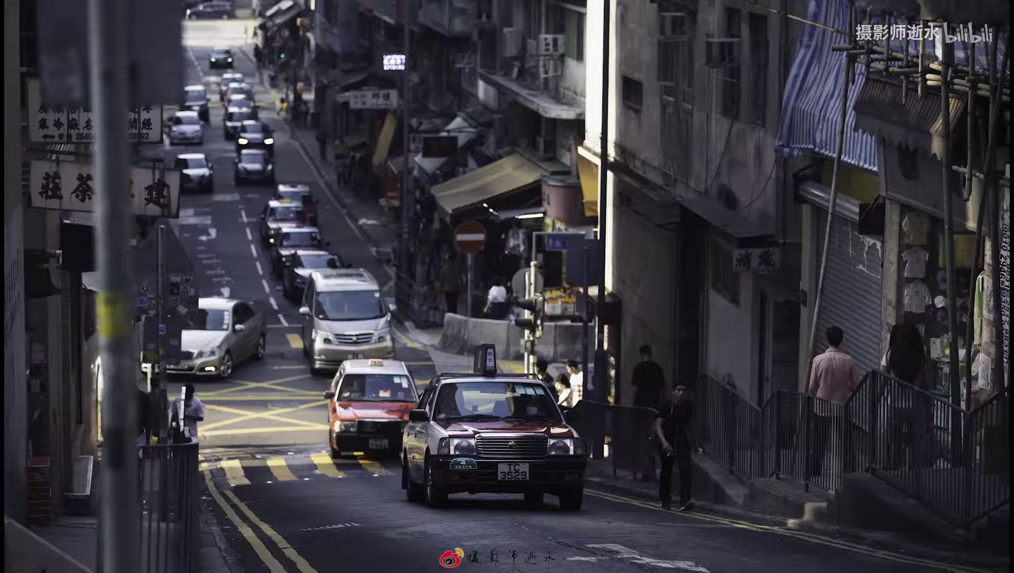